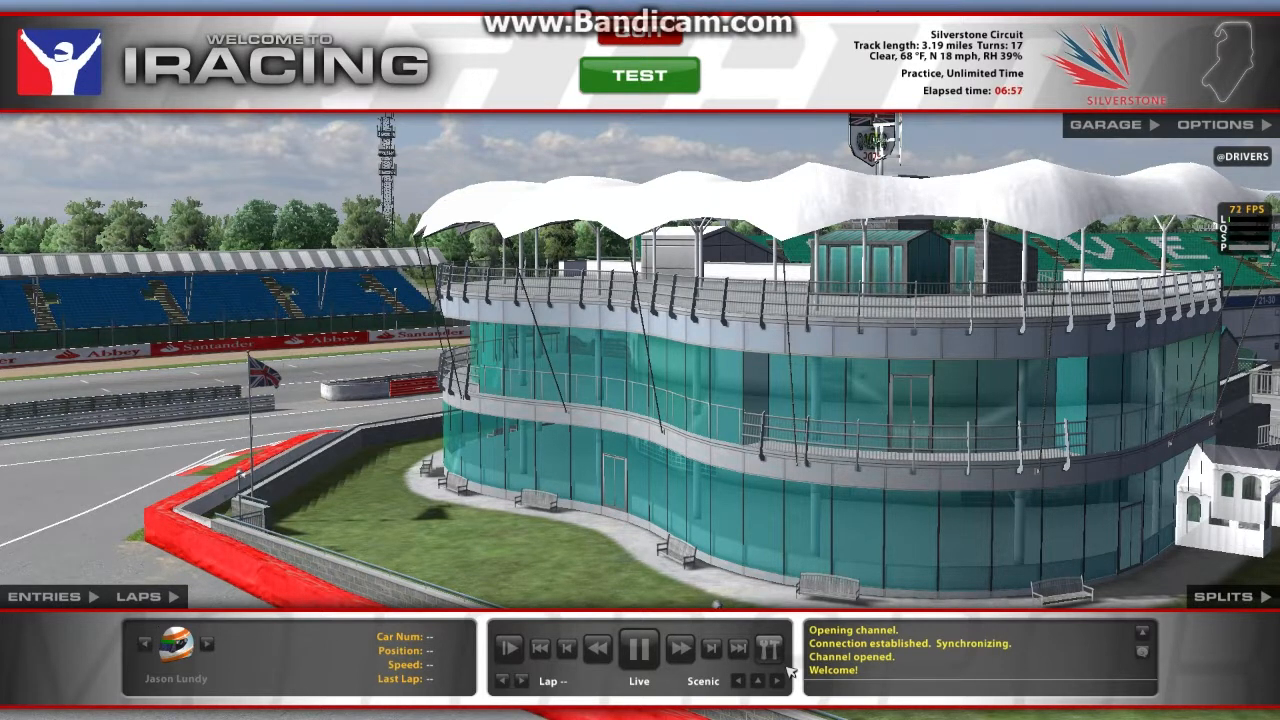
- Toggle telemetry logging for the Silverstone practice session and leave the car for the session screen
key("alt+l")
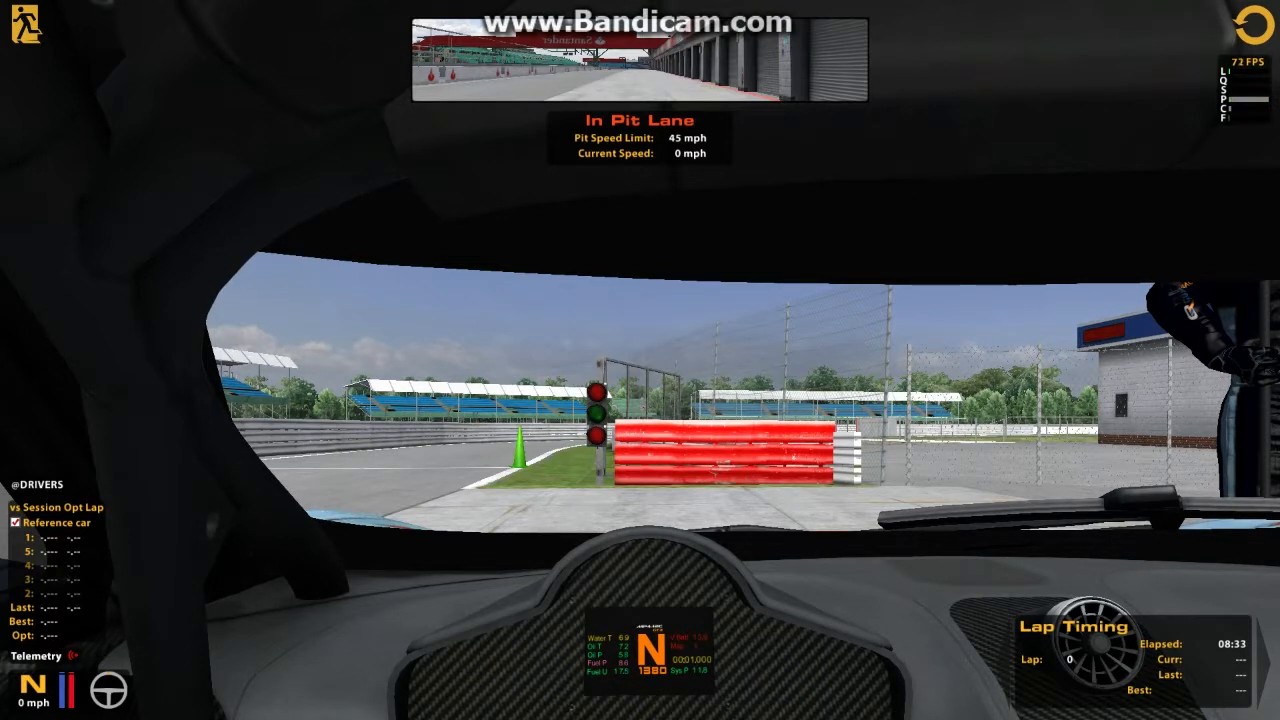
key("Escape")
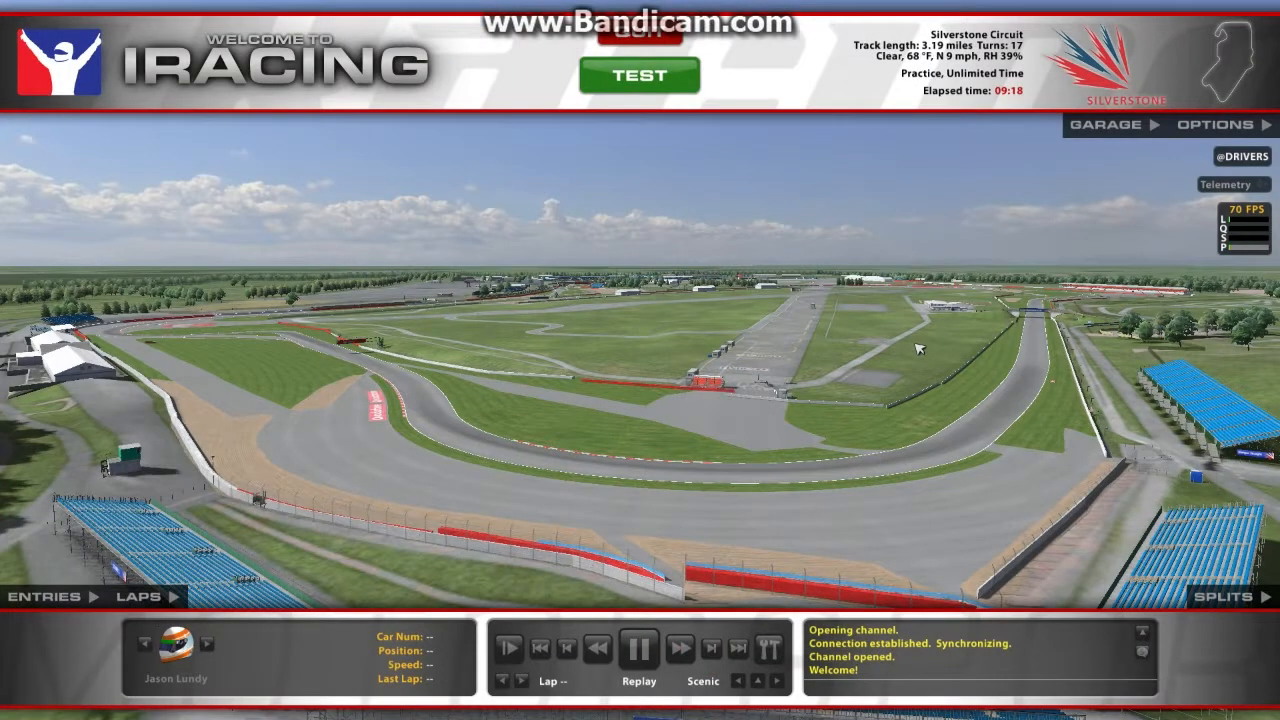
- Set the rear fuel level to 25.8 gal in the garage's chassis setup, accept it and enter the car for testing
left_click(1107, 134)
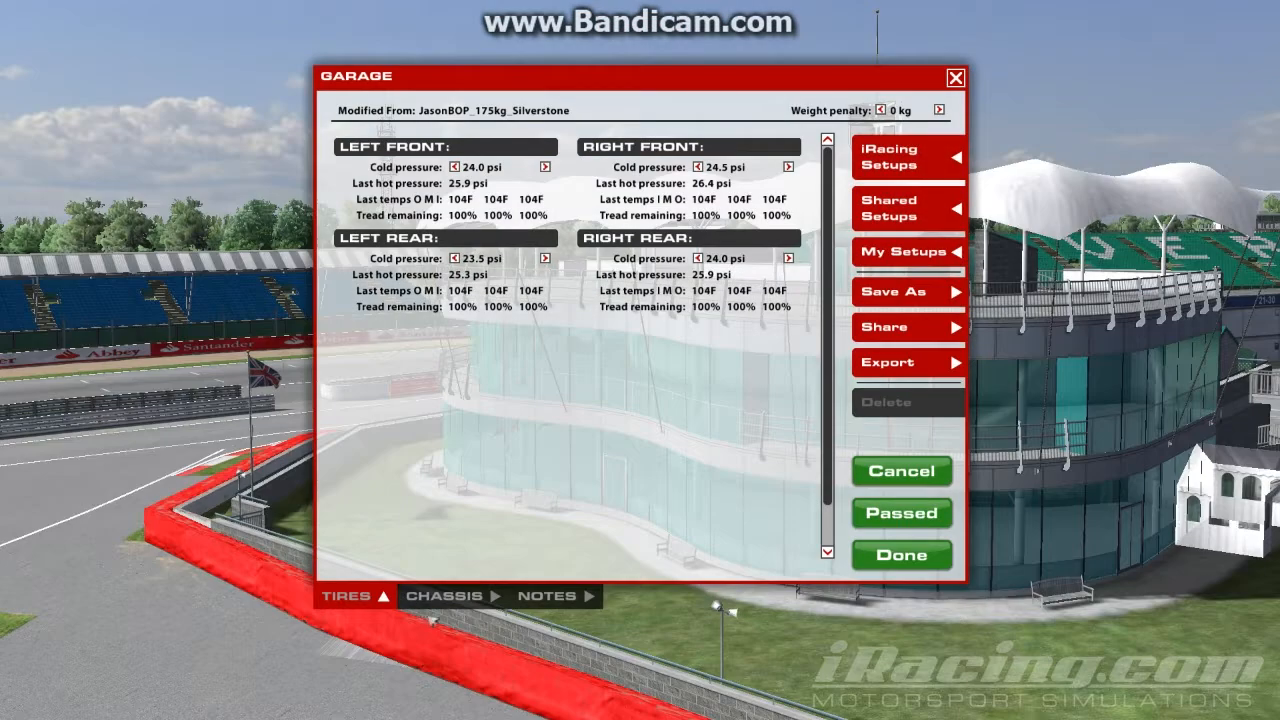
left_click(445, 596)
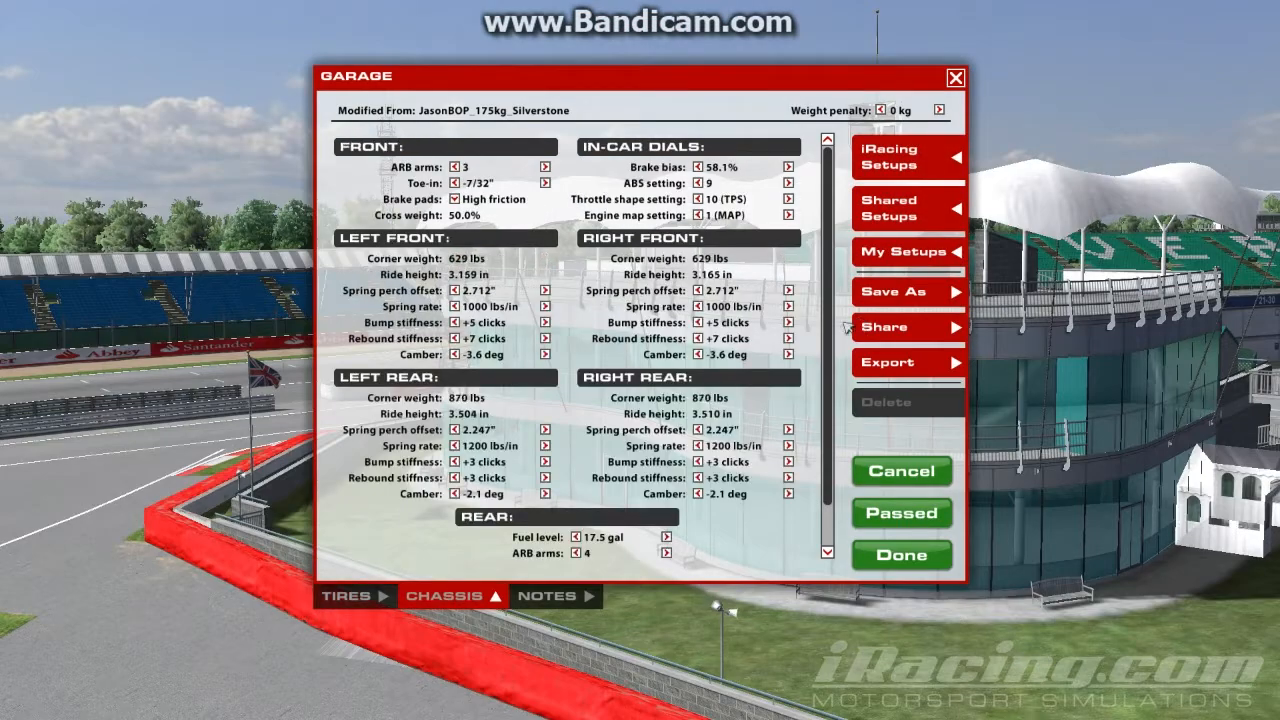
scroll(838, 342, "down", 1)
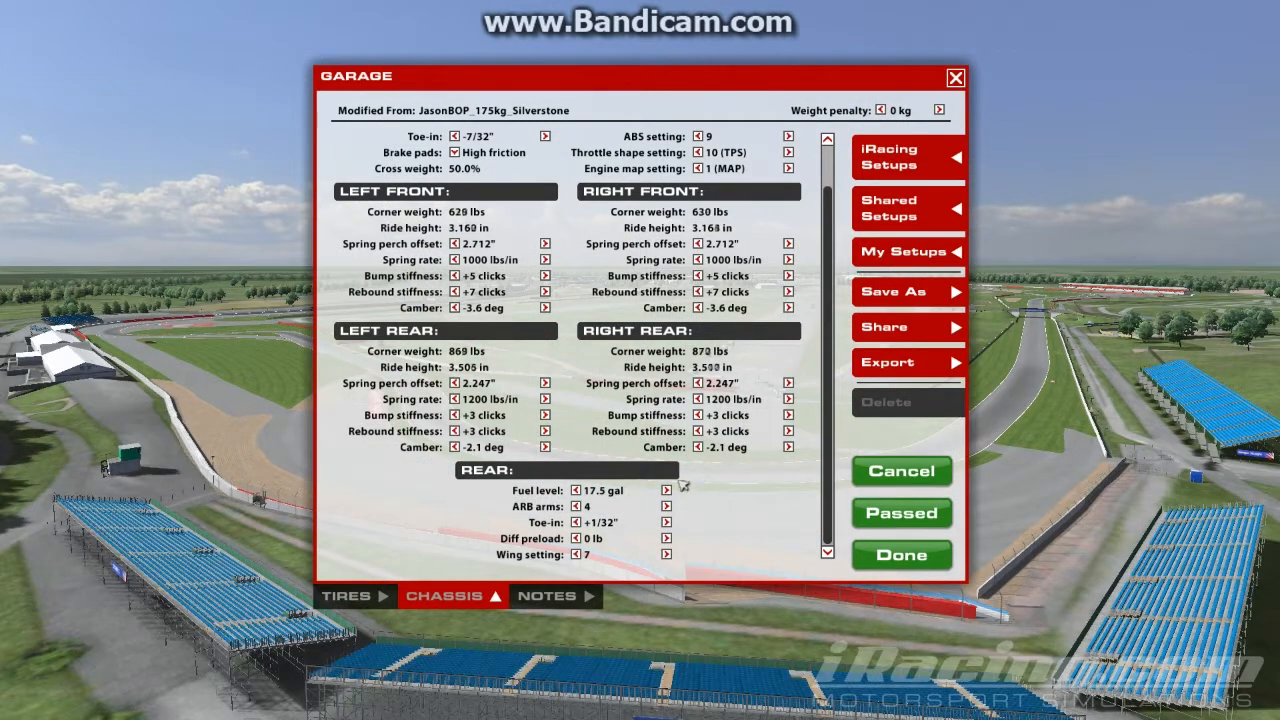
left_click(666, 490)
left_click(666, 490)
left_click(666, 490)
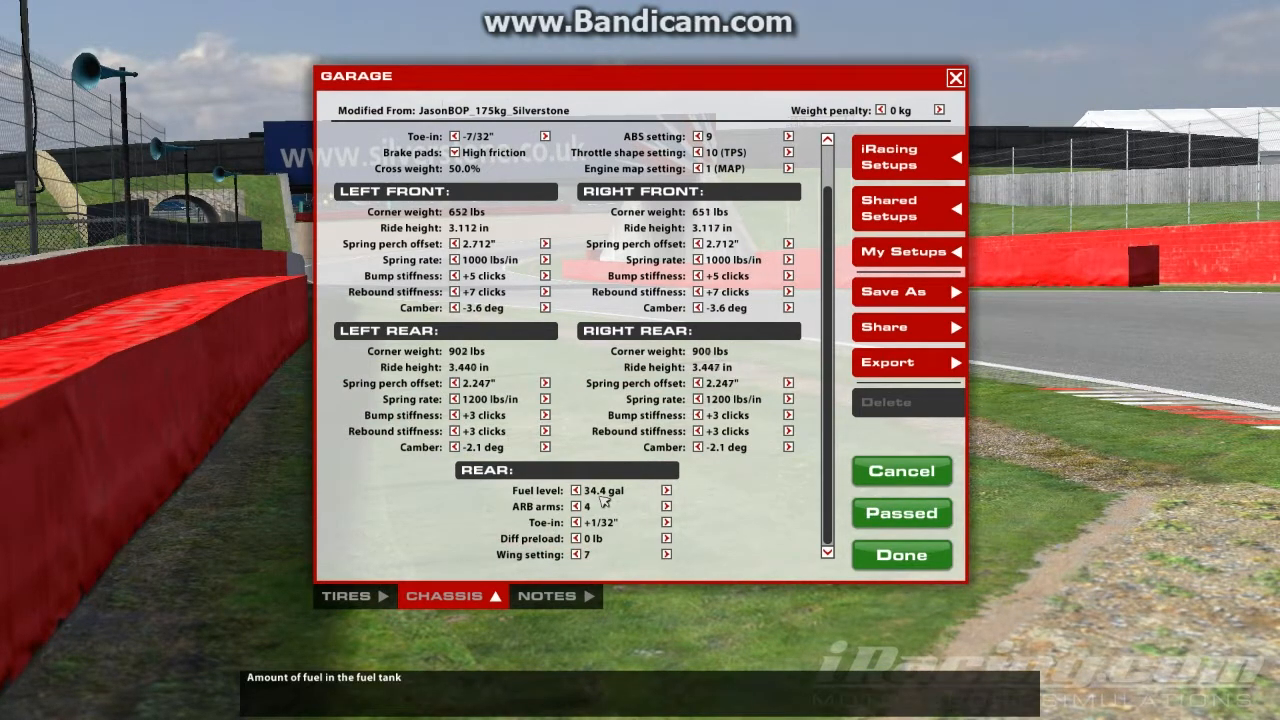
left_click(576, 490)
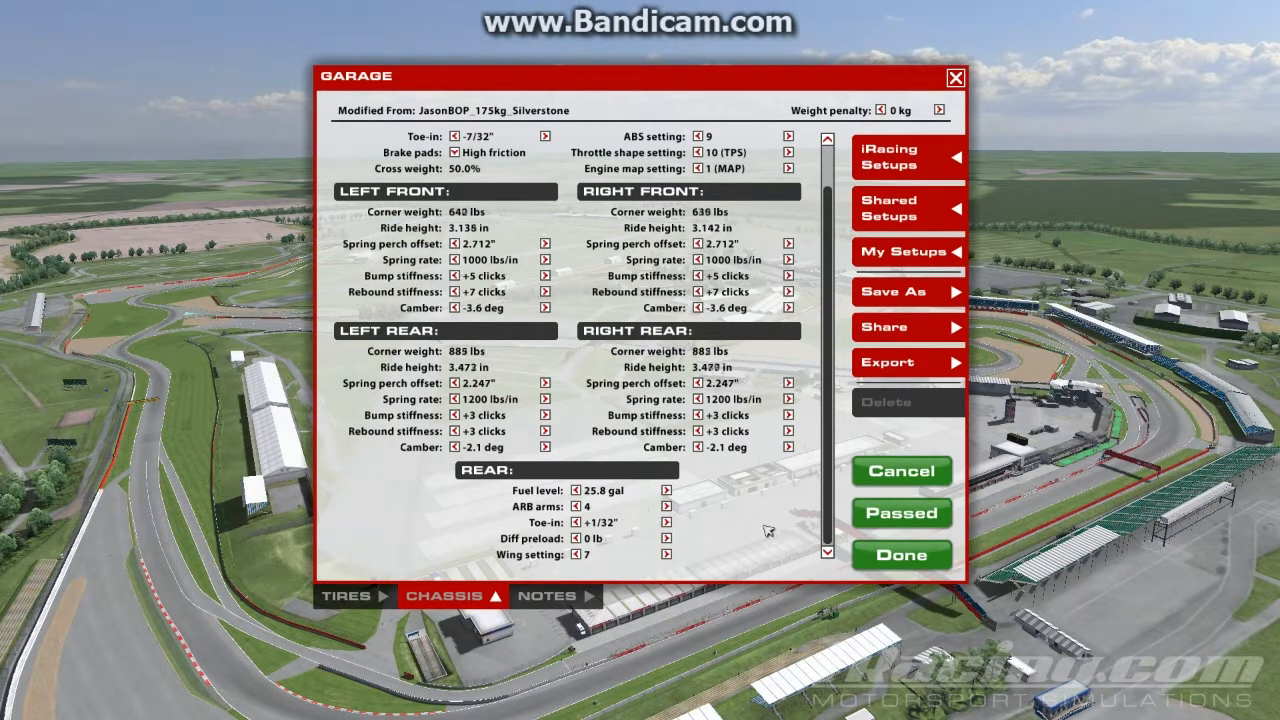
left_click(921, 558)
left_click(641, 76)
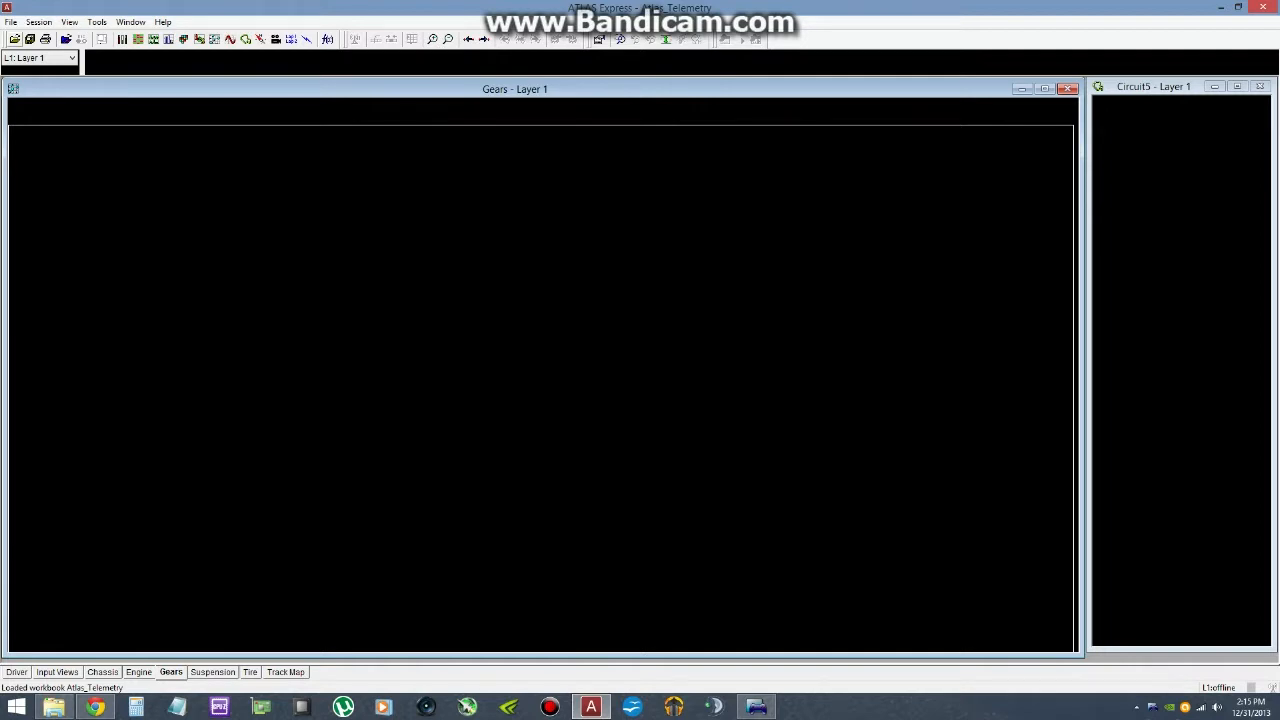
left_click(14, 39)
left_click(590, 285)
left_click(945, 514)
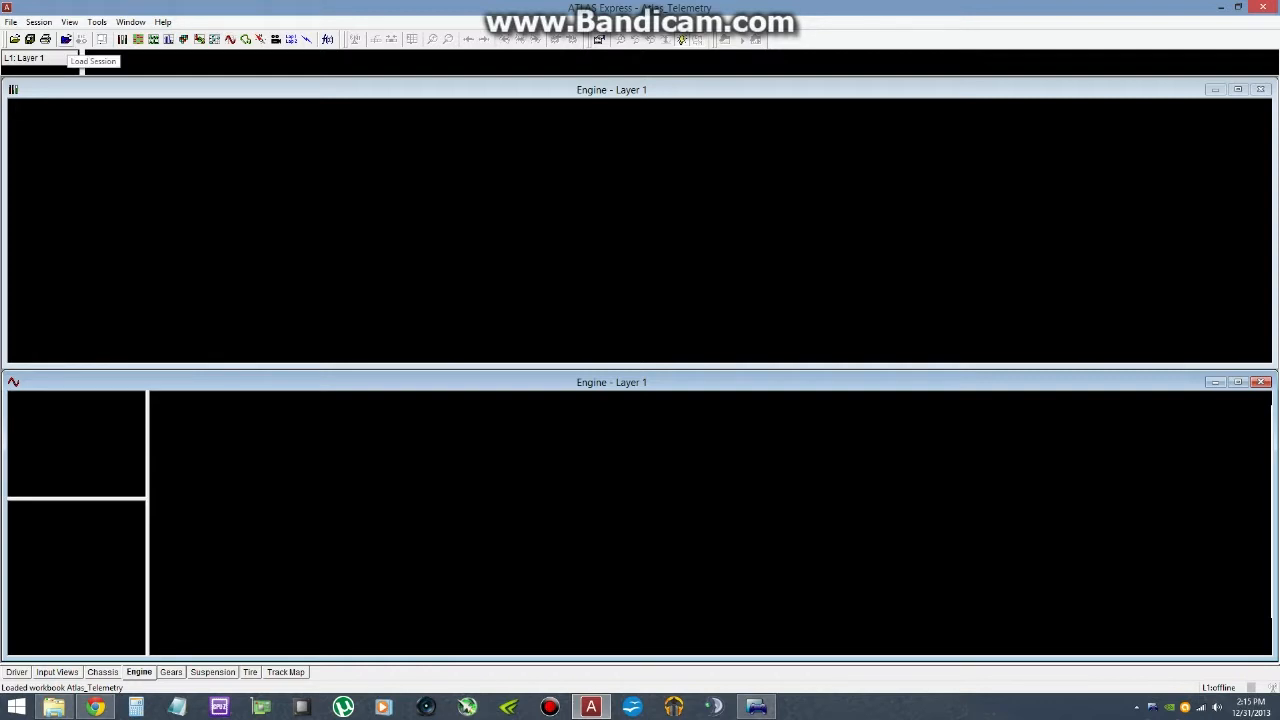
left_click(66, 39)
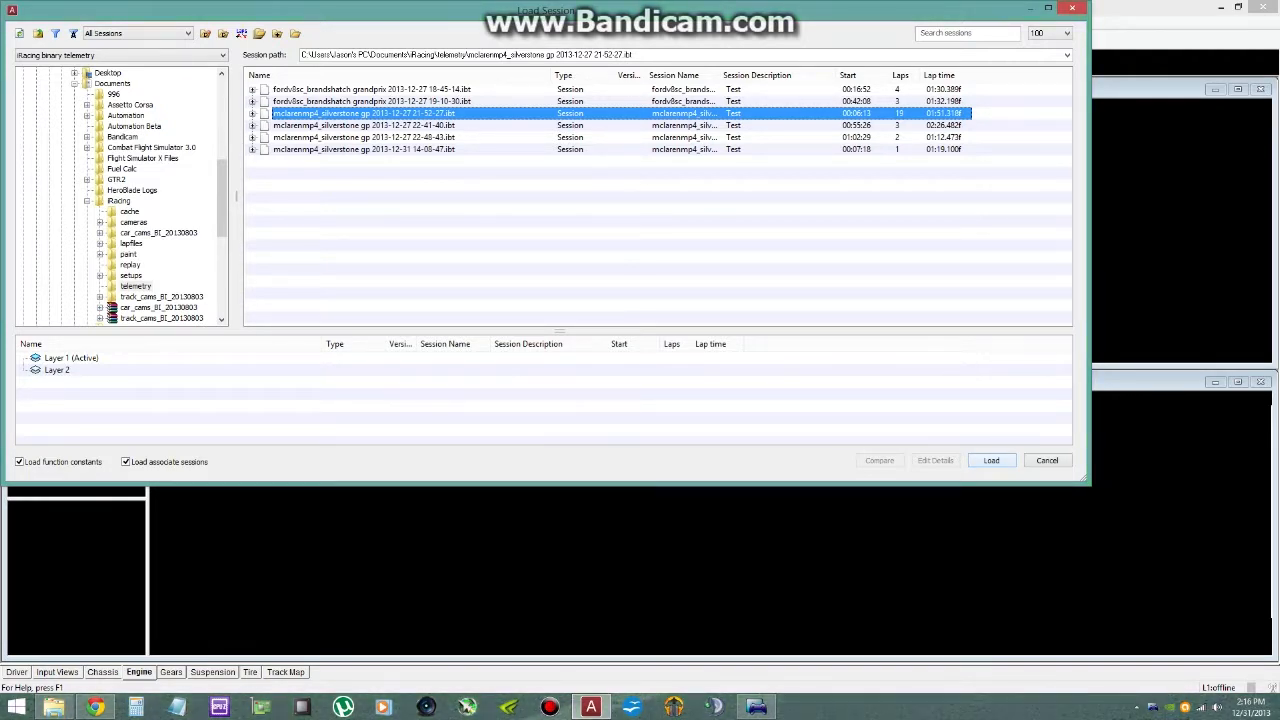
left_click(991, 461)
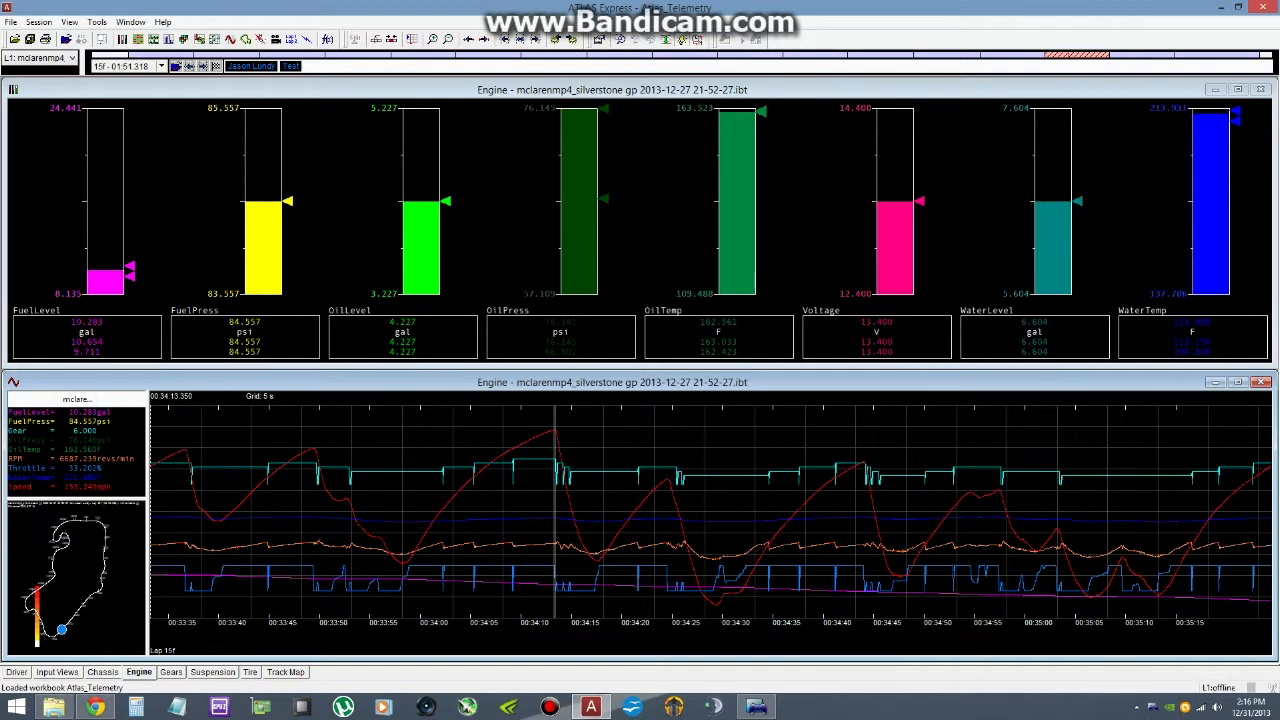
- Examine the loaded session on the Driver, Input Views, Chassis, Engine, Gears, Suspension, Tire and Track Map pages
left_click(17, 672)
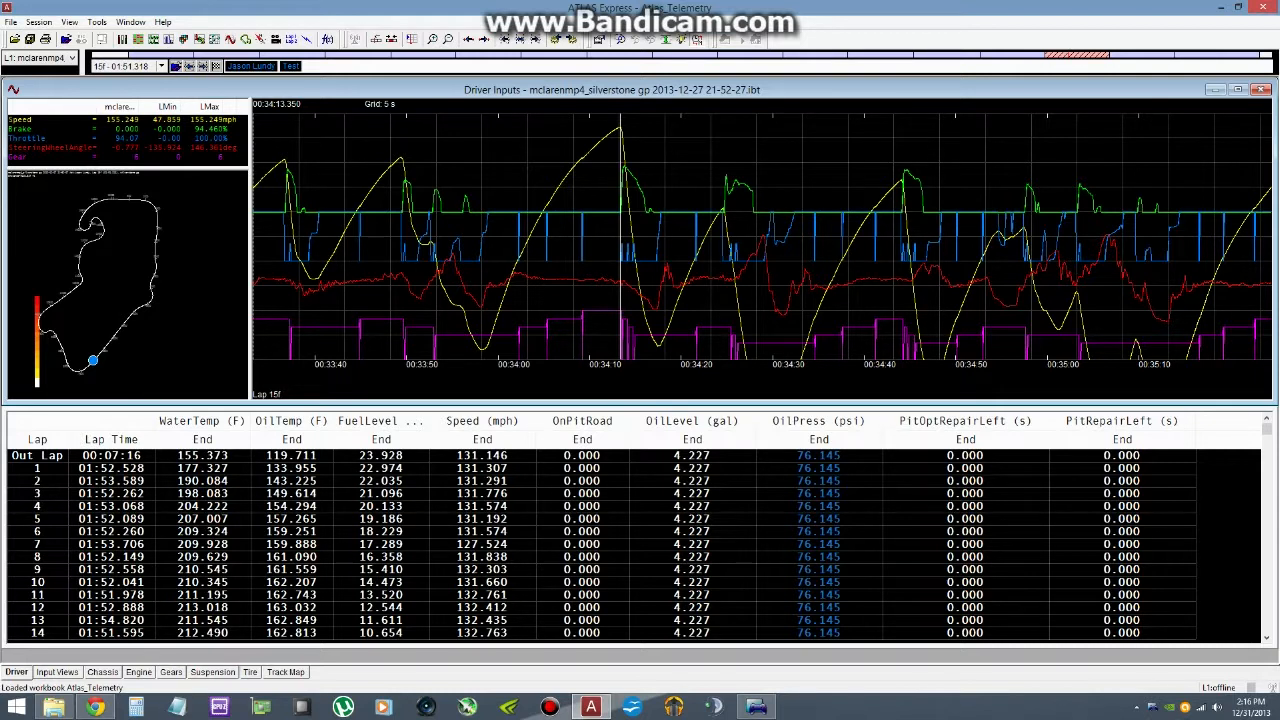
left_click(57, 672)
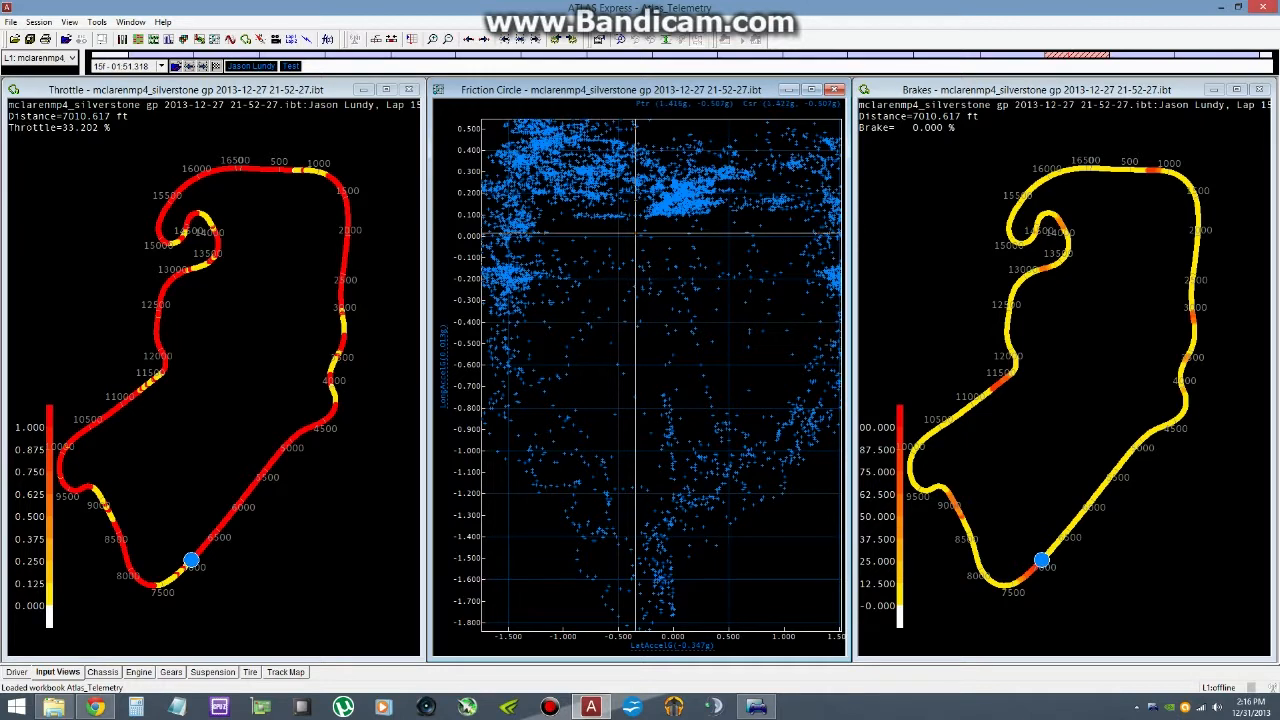
left_click(103, 672)
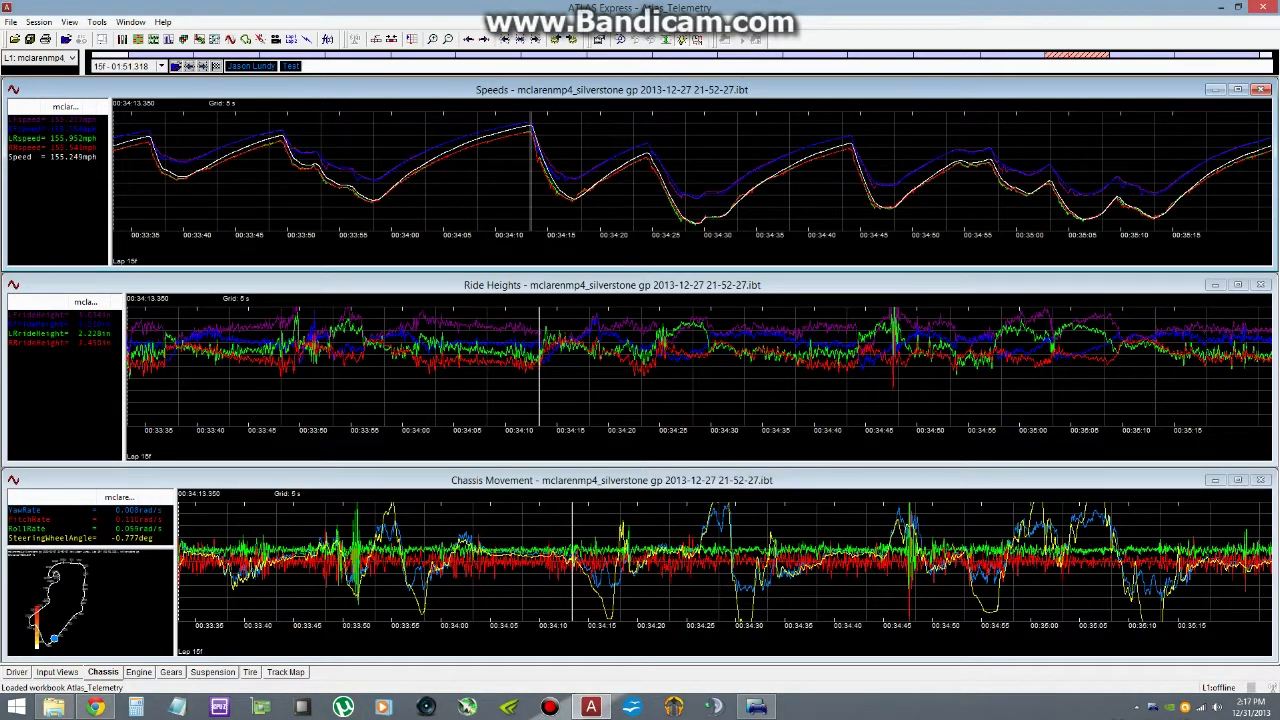
left_click(139, 672)
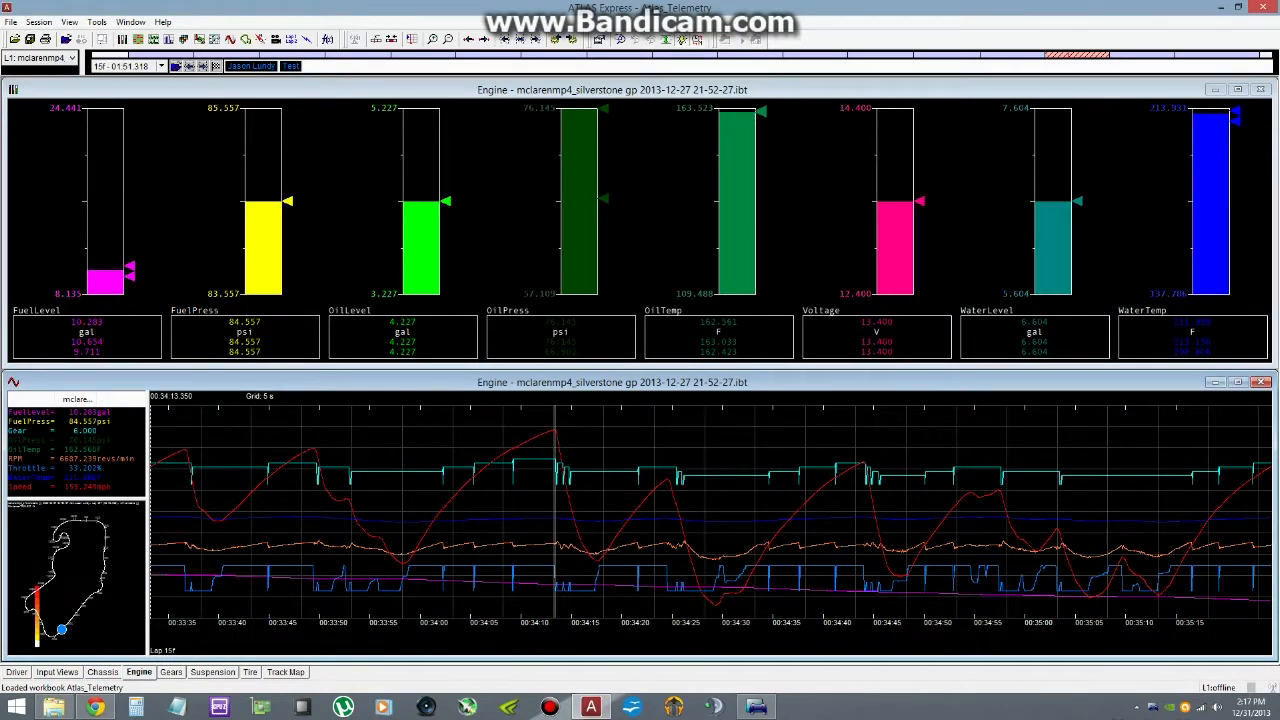
left_click(171, 672)
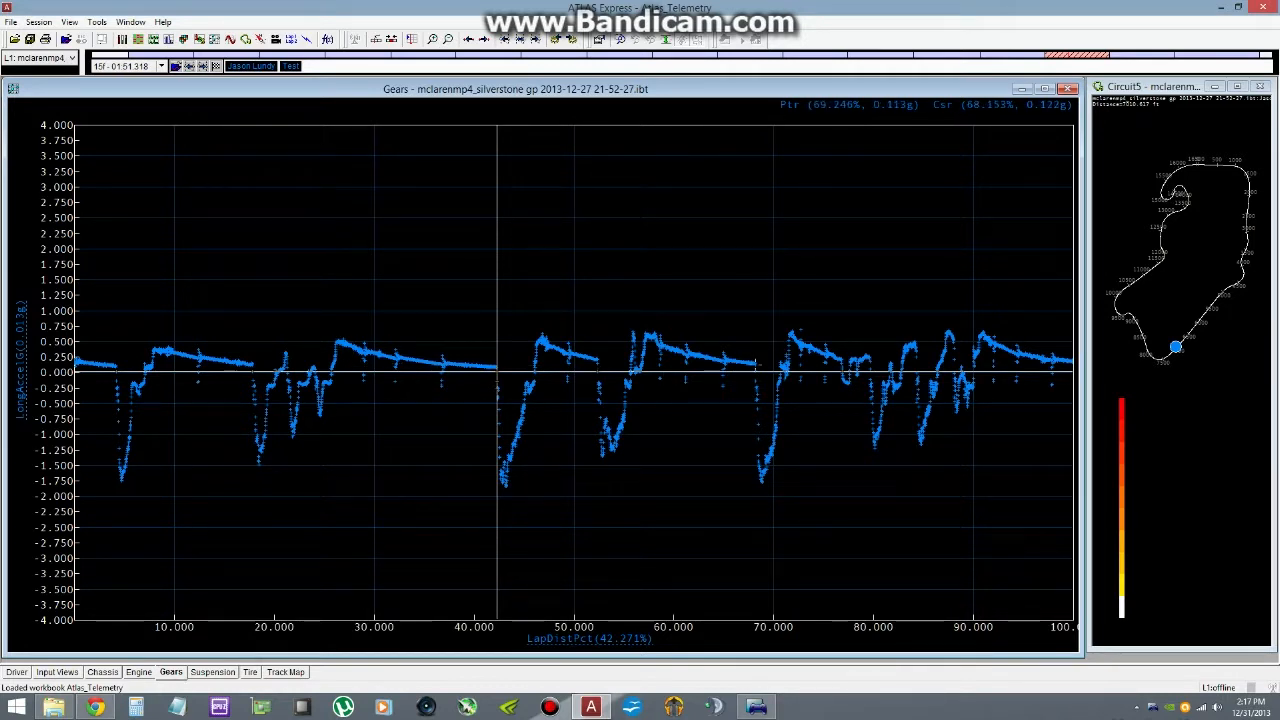
left_click(213, 672)
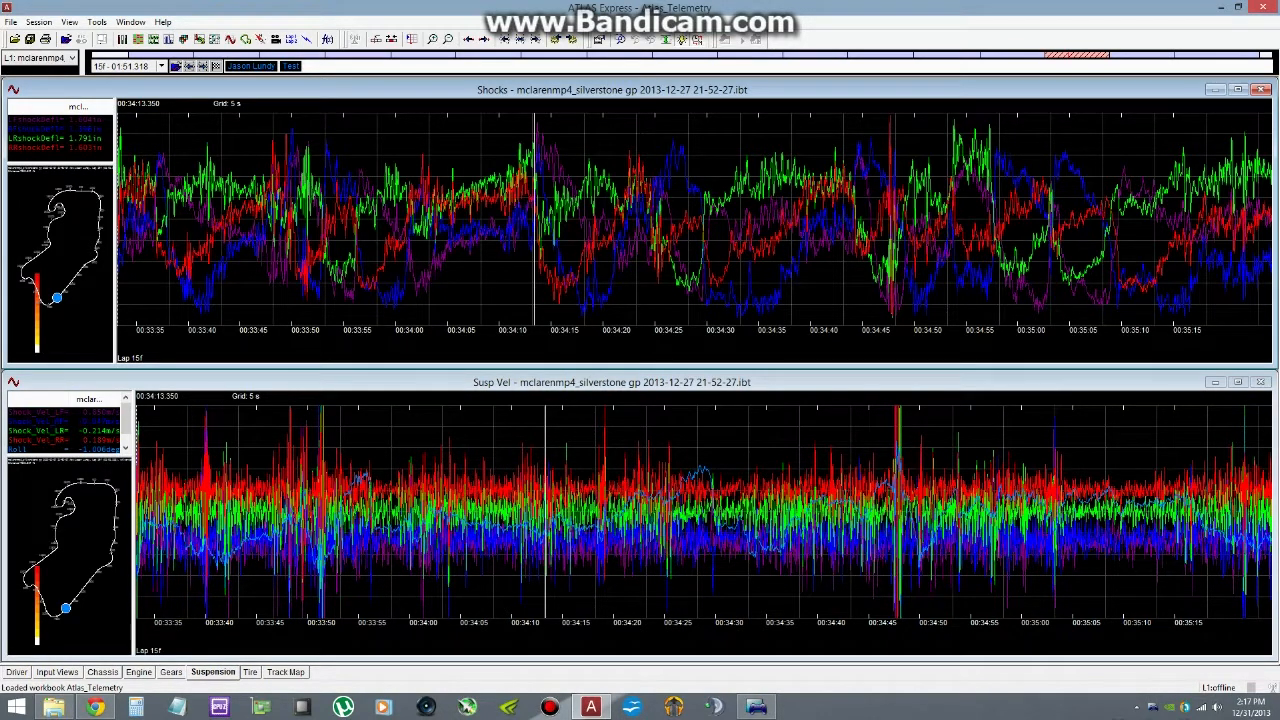
left_click(250, 672)
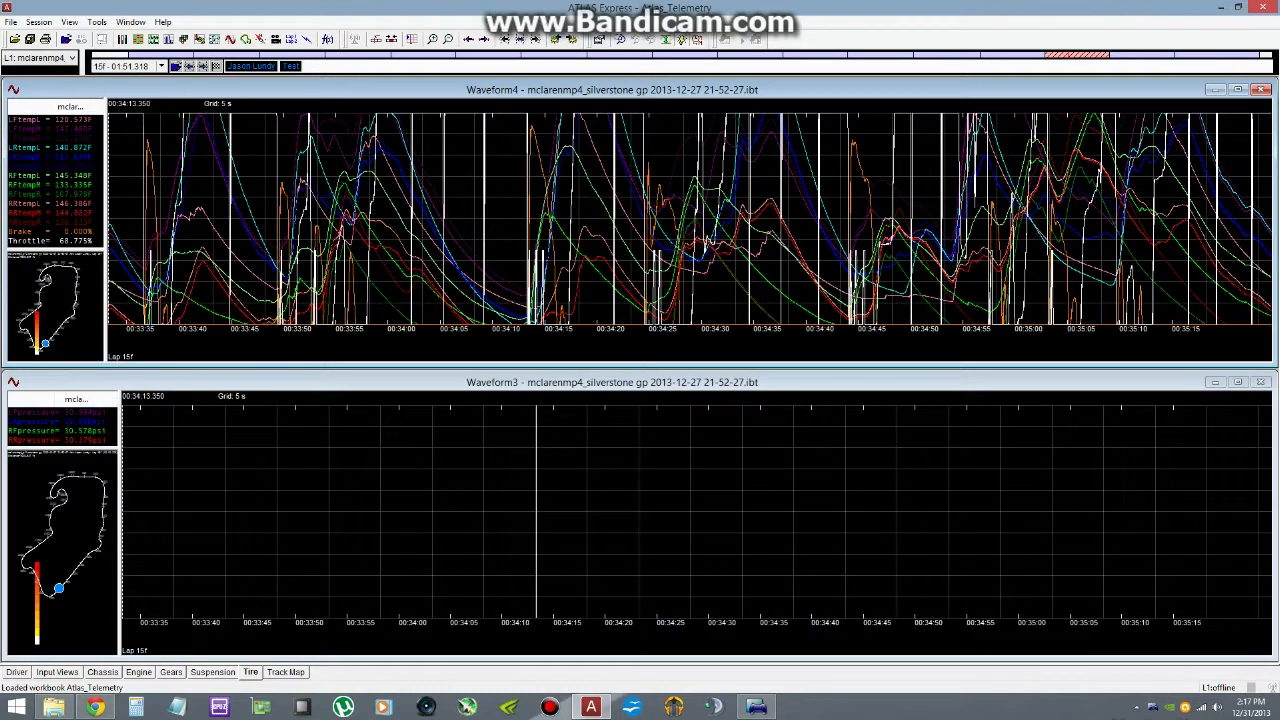
left_click(286, 672)
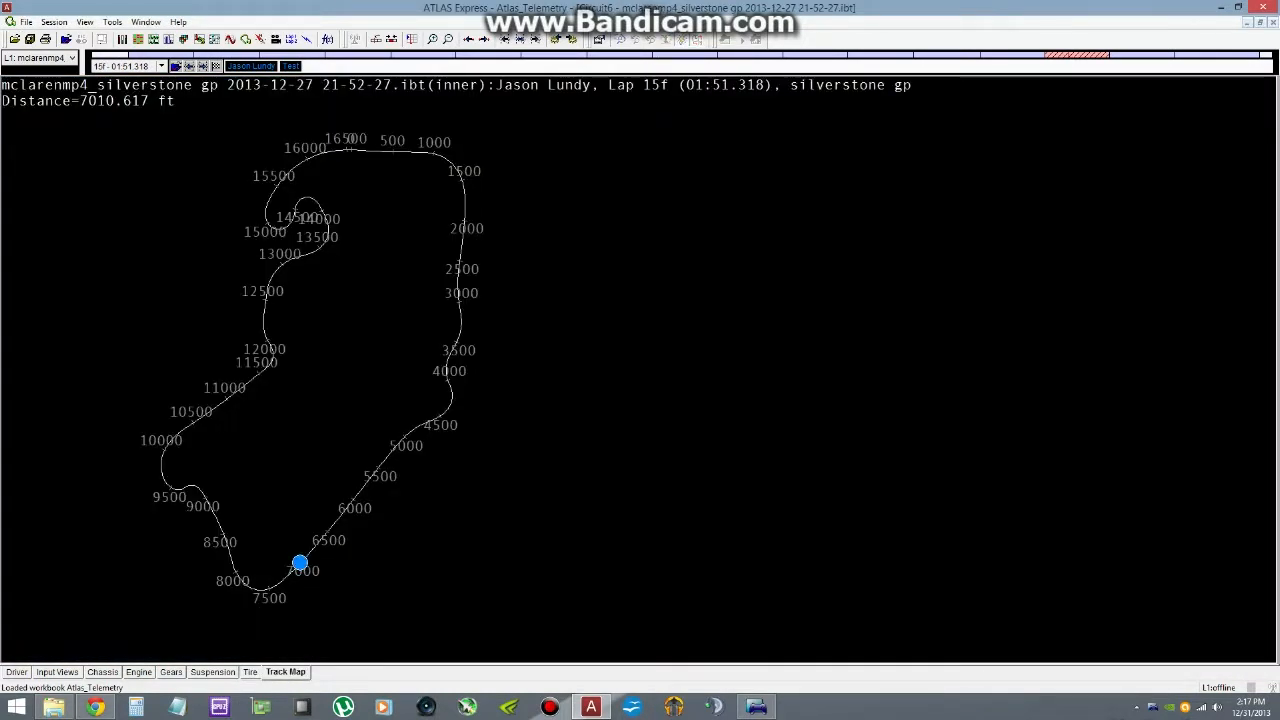
- Review the Driver page's lap table from the Out Lap to the In Lap for lap times and end-of-lap fuel levels
left_click(17, 672)
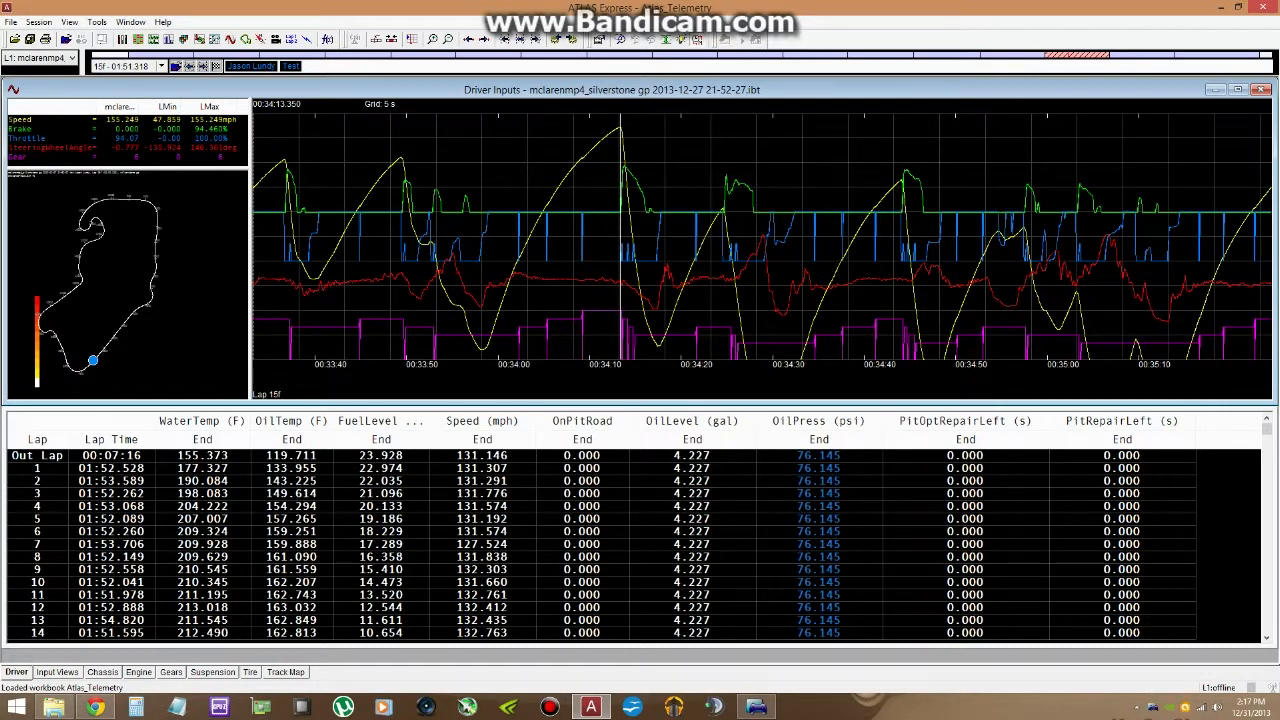
scroll(640, 545, "down", 4)
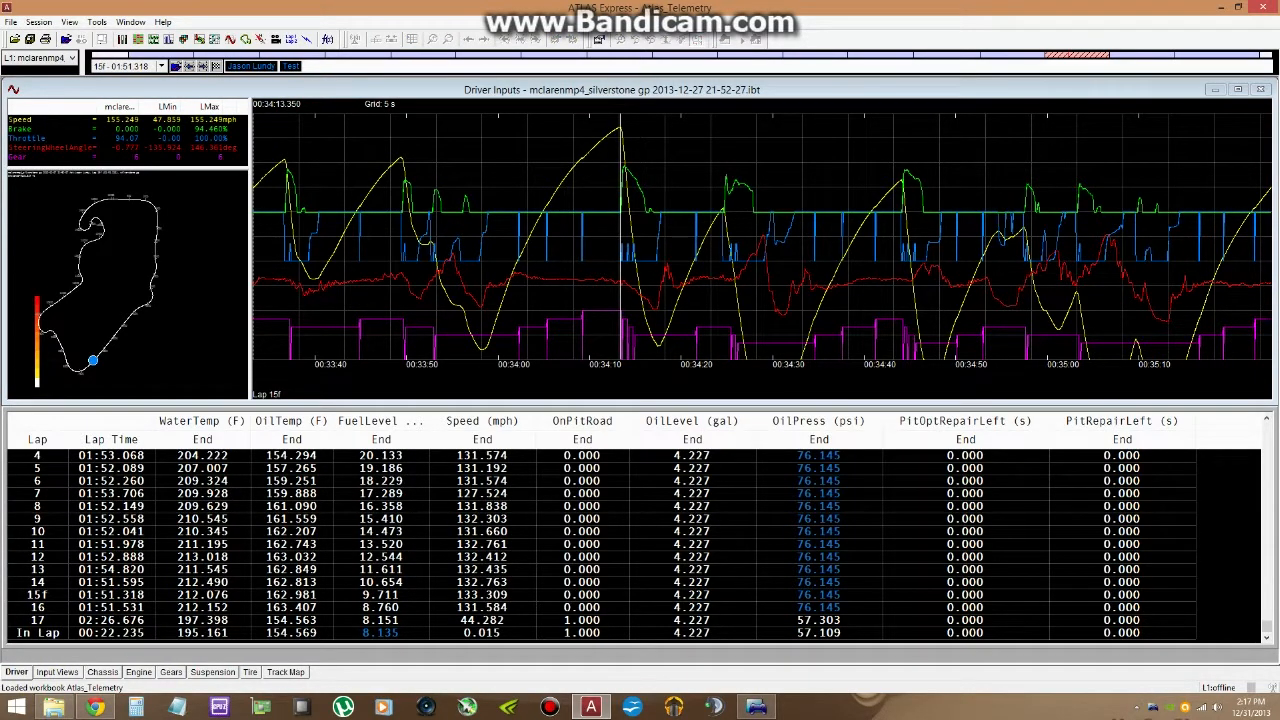
scroll(640, 545, "up", 4)
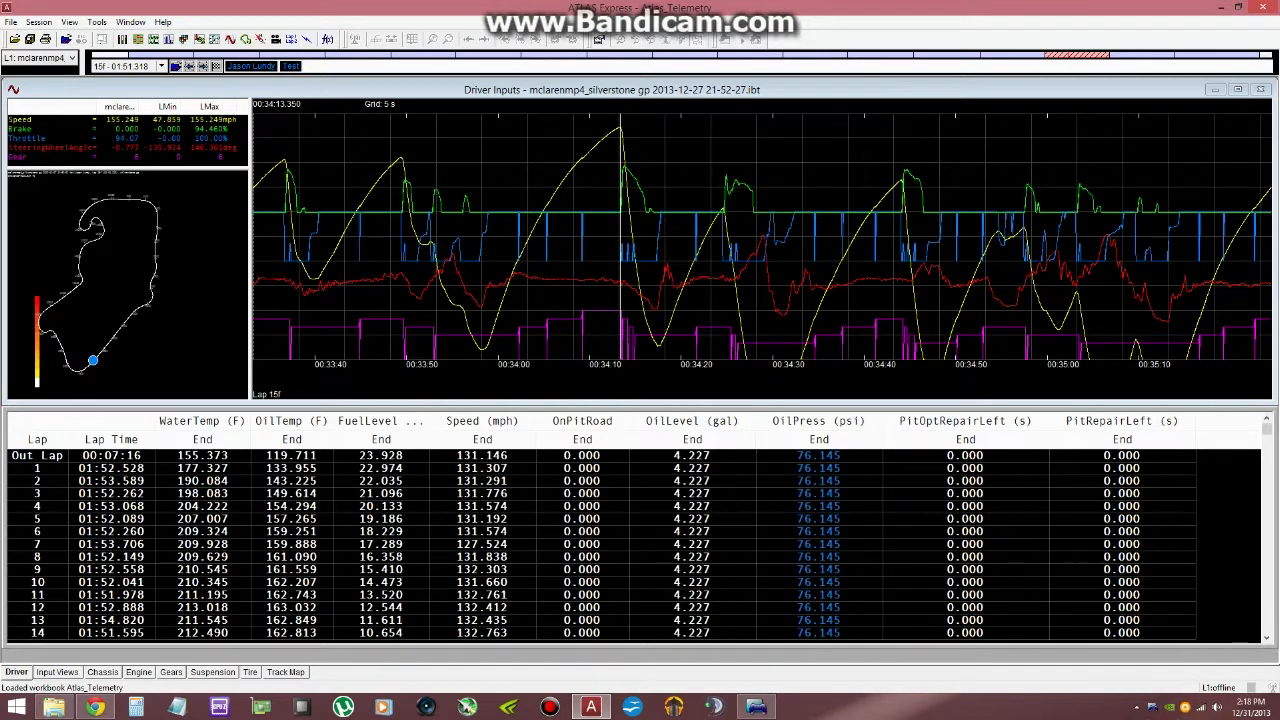
left_click(1267, 638)
left_click(1267, 638)
left_click(1267, 638)
left_click(1267, 638)
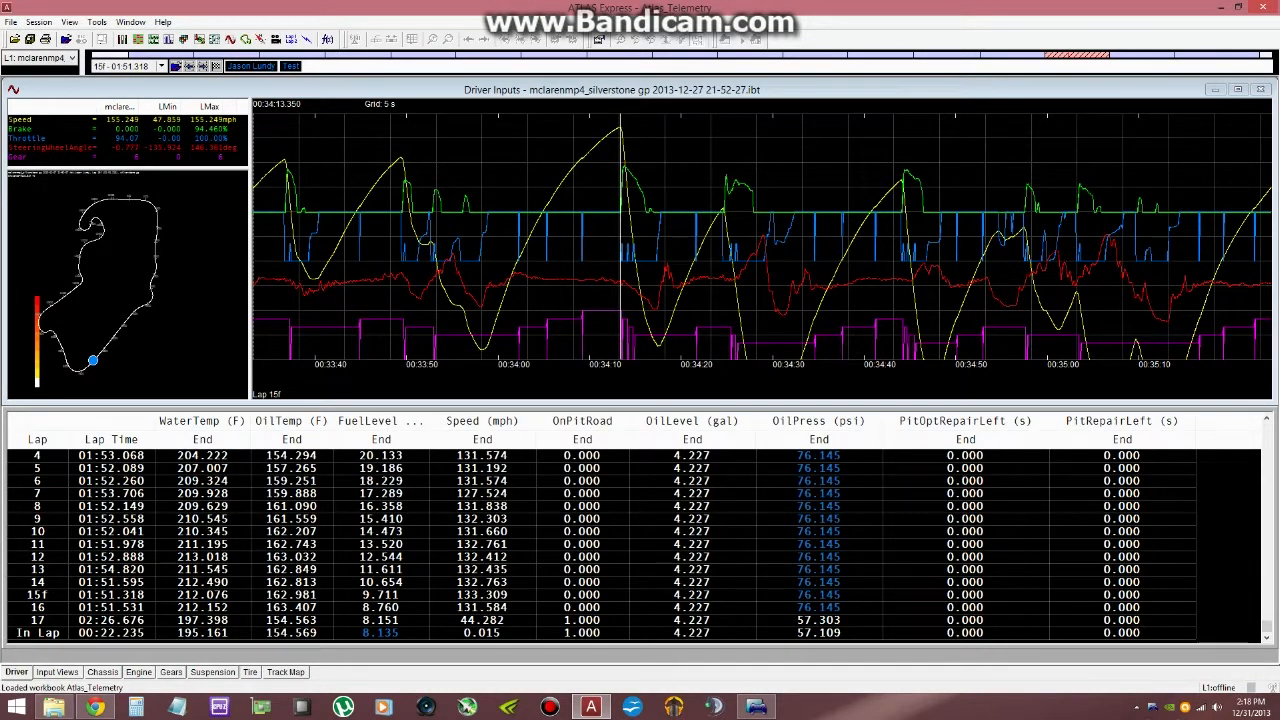
left_click(1267, 418)
left_click(1267, 418)
left_click(1267, 418)
left_click(1267, 418)
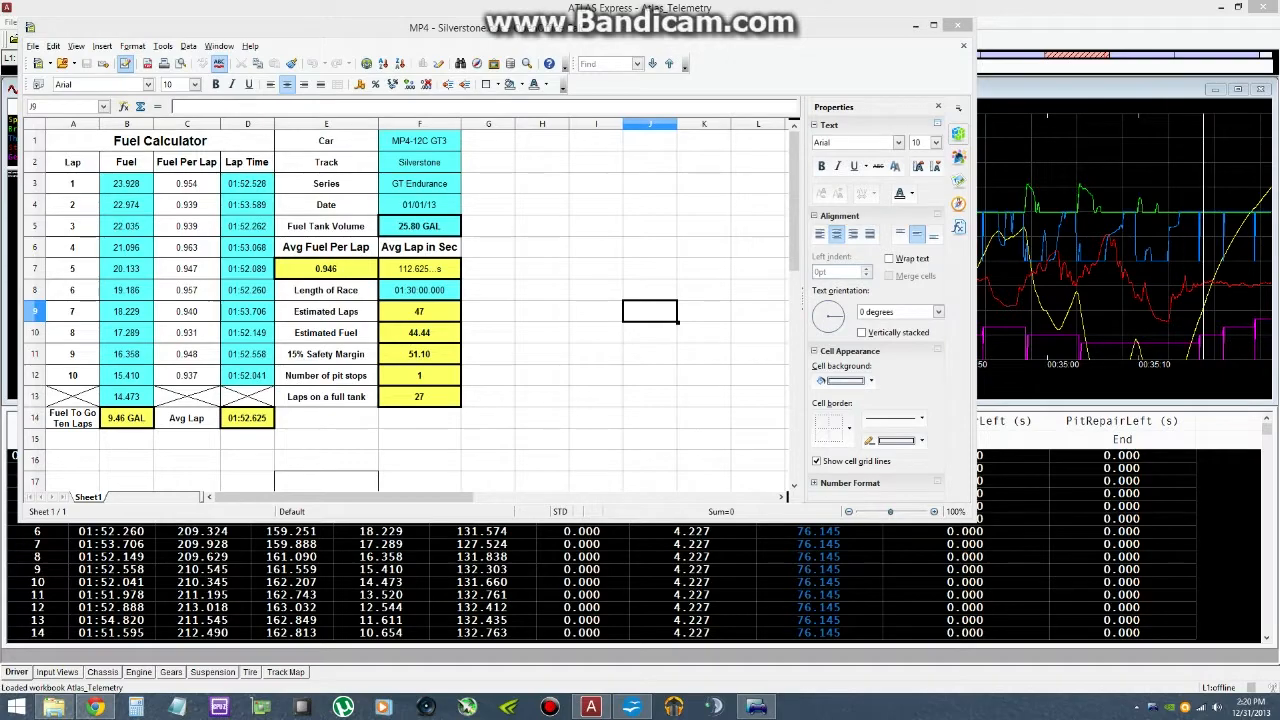
- Arrange the OpenOffice Calc fuel calculator "MP4 - Silverstone.ods" and the ATLAS Express window side by side
left_click_drag(473, 28, 1279, 254)
key("Delete")
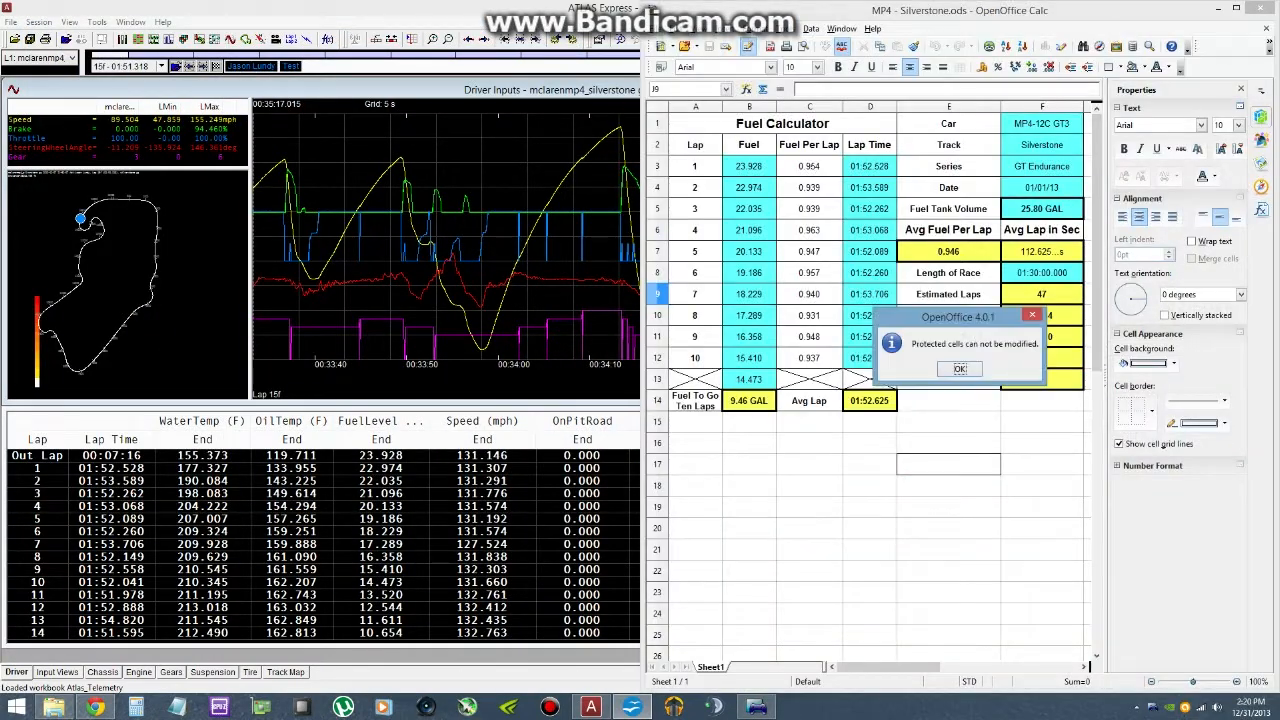
key("Return")
left_click_drag(530, 9, 0, 257)
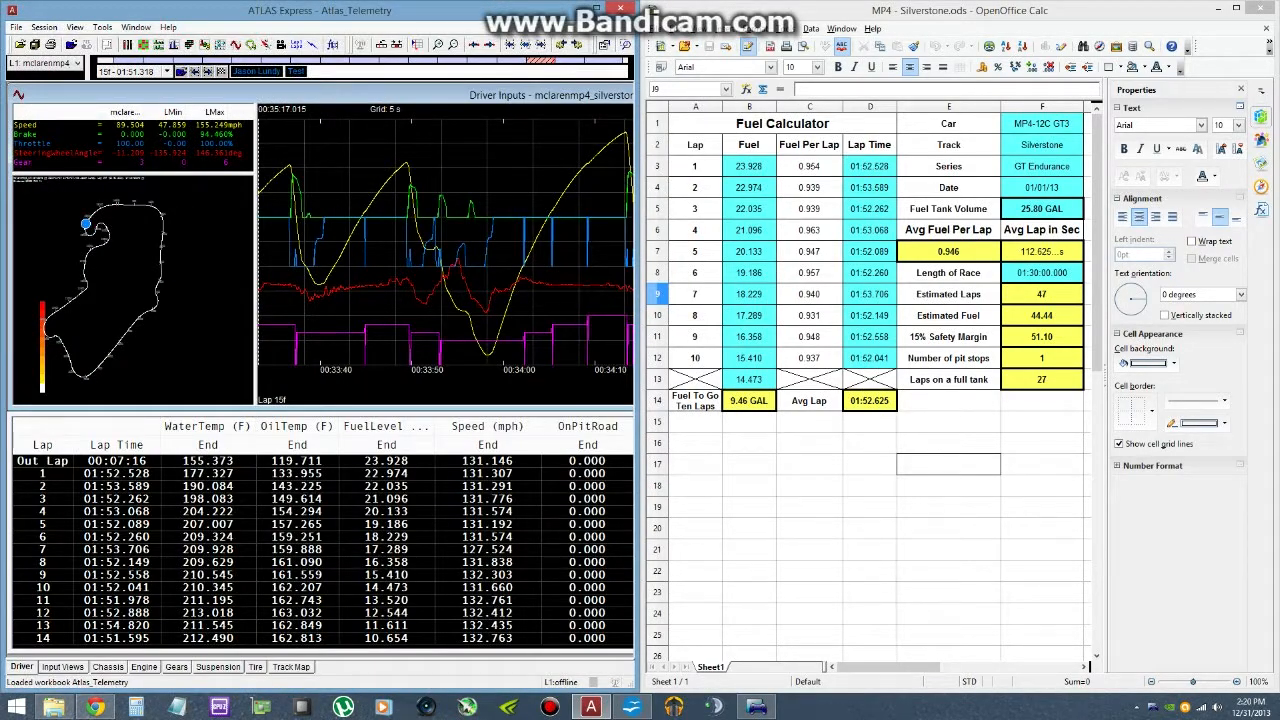